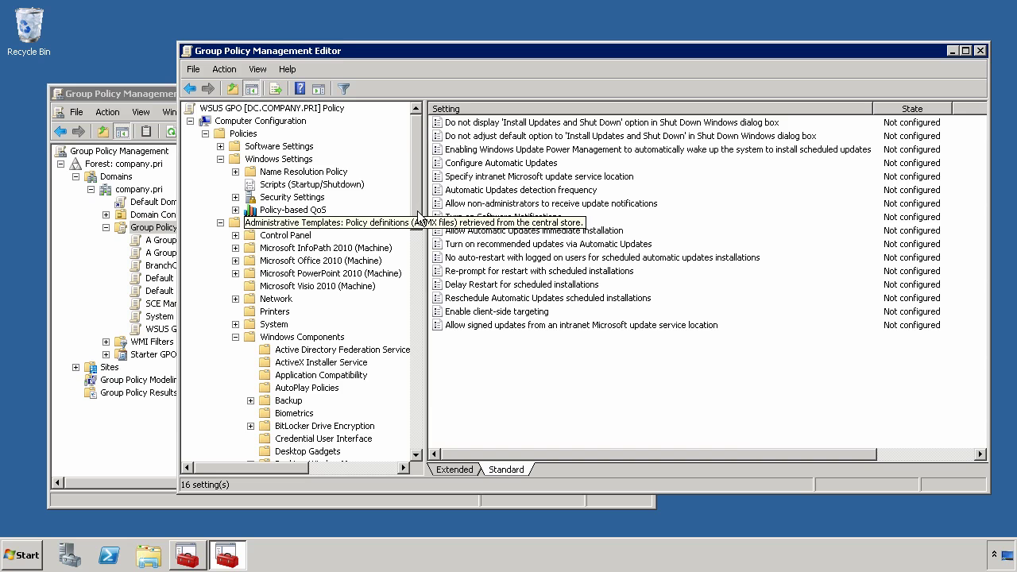
Step: Enable the Configure Automatic Updates policy with "4 - Auto download and schedule the install" and the install day "0 - Every day"
scroll(373, 286, down, 15)
scroll(333, 414, down, 1)
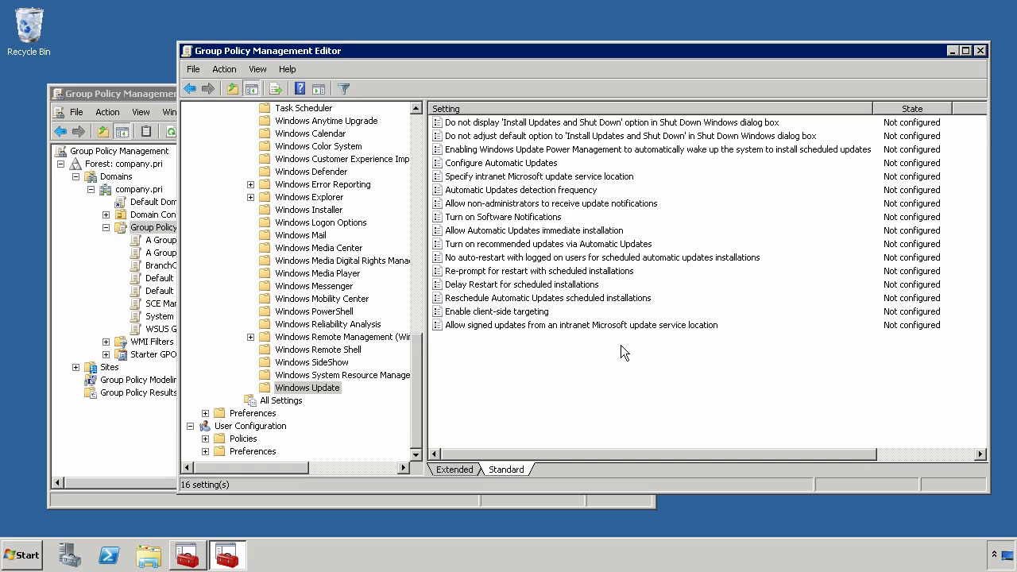
double_click(505, 163)
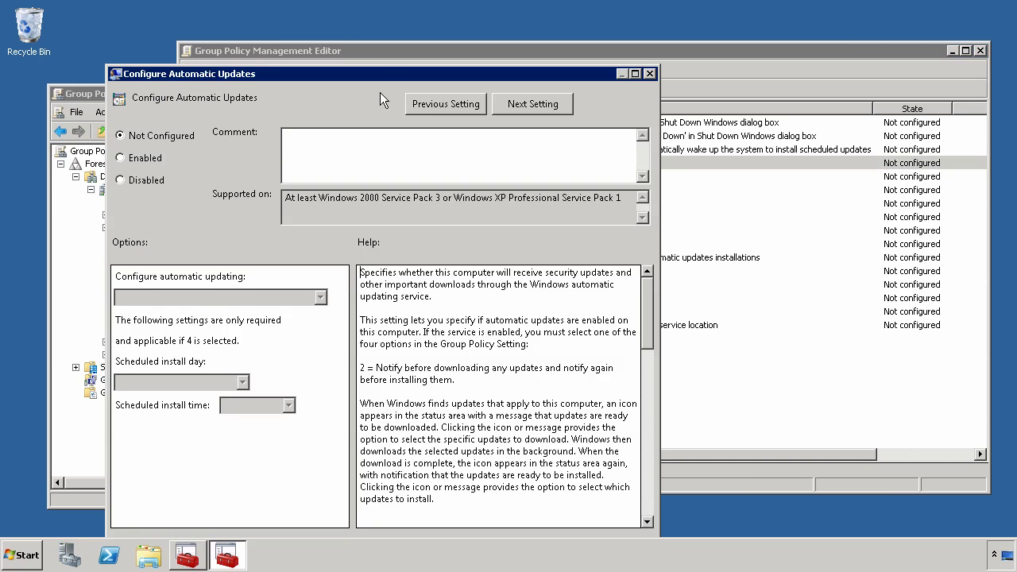
drag(377, 72, 431, 26)
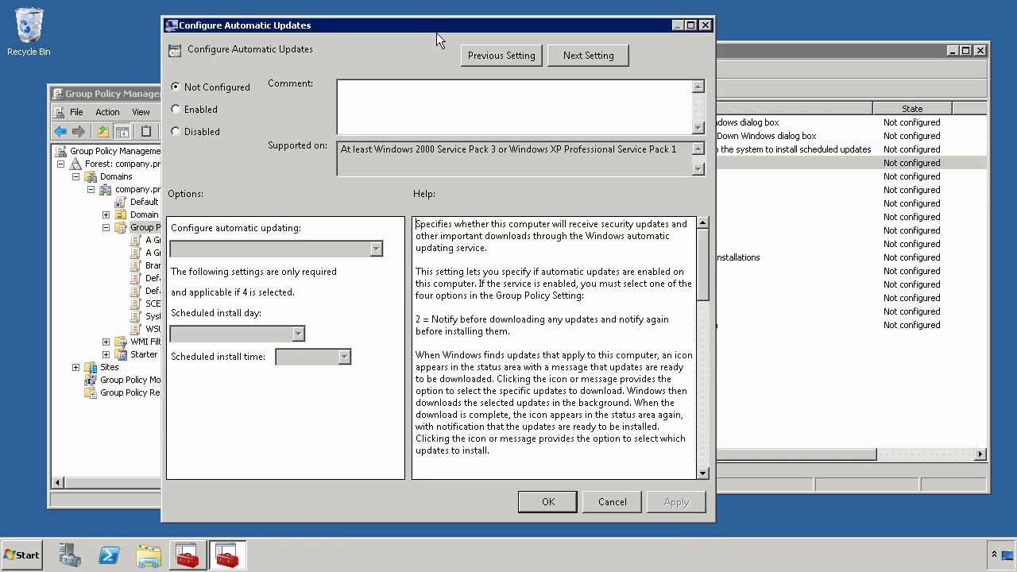
click(204, 110)
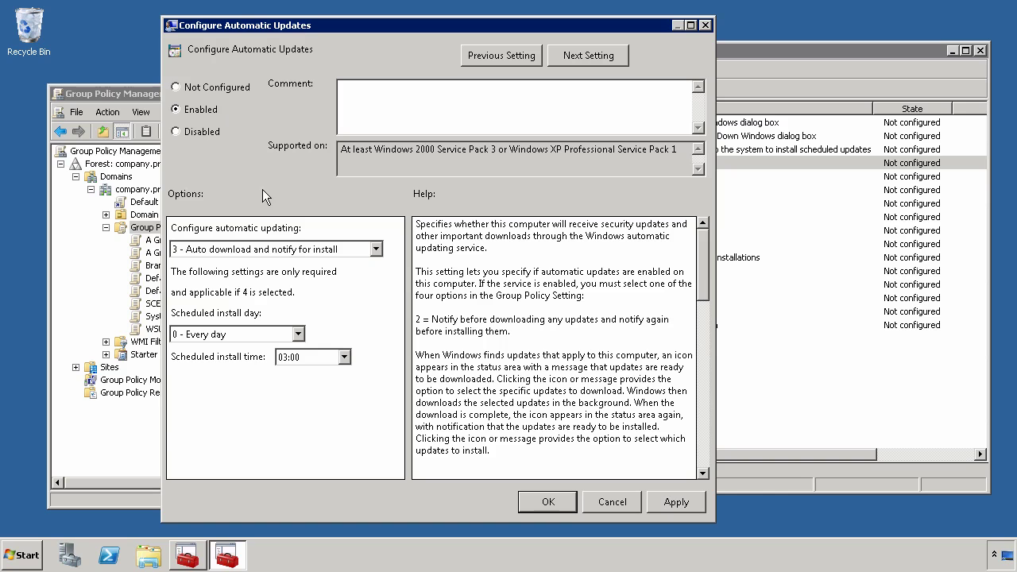
click(299, 249)
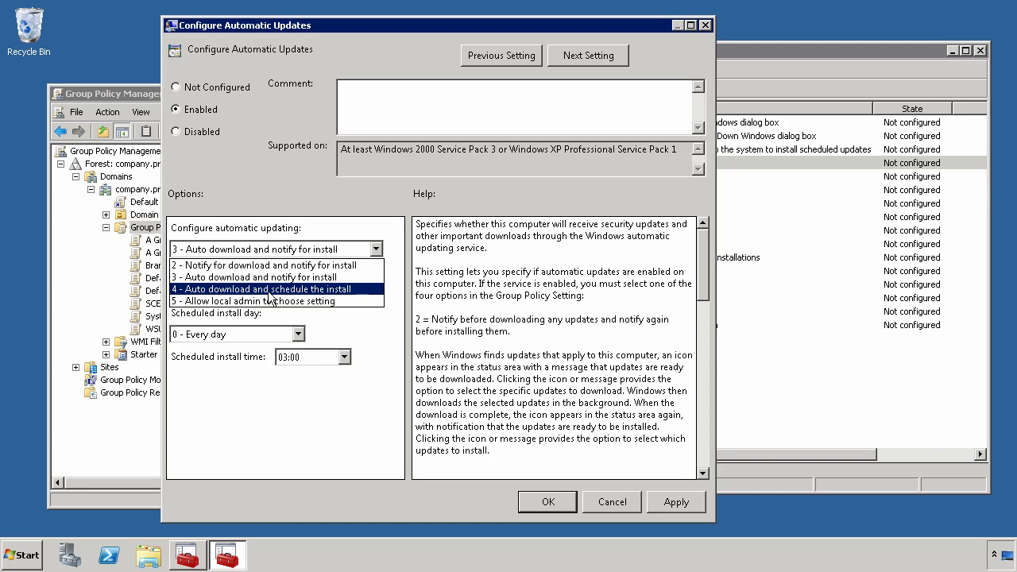
click(288, 289)
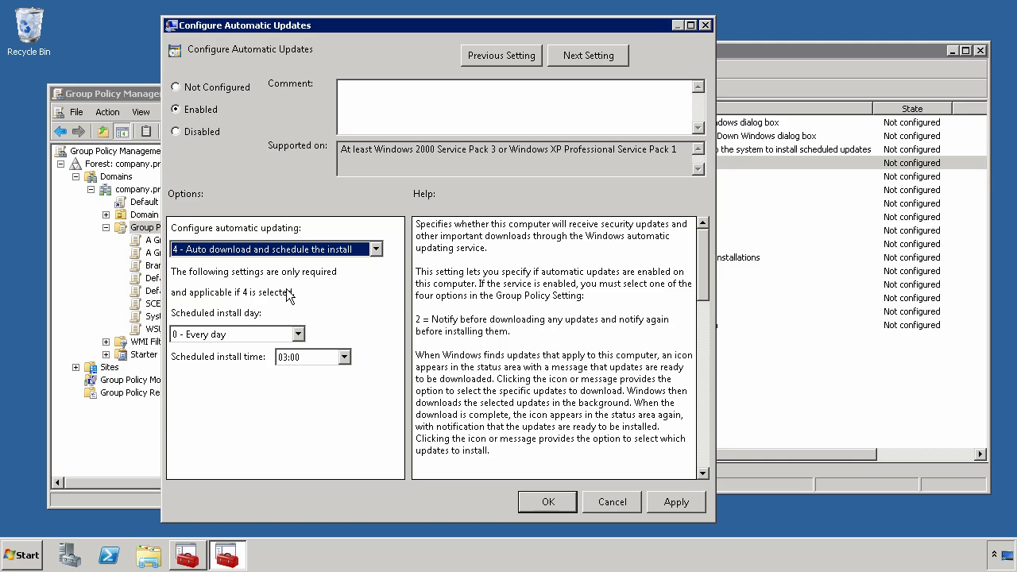
click(238, 335)
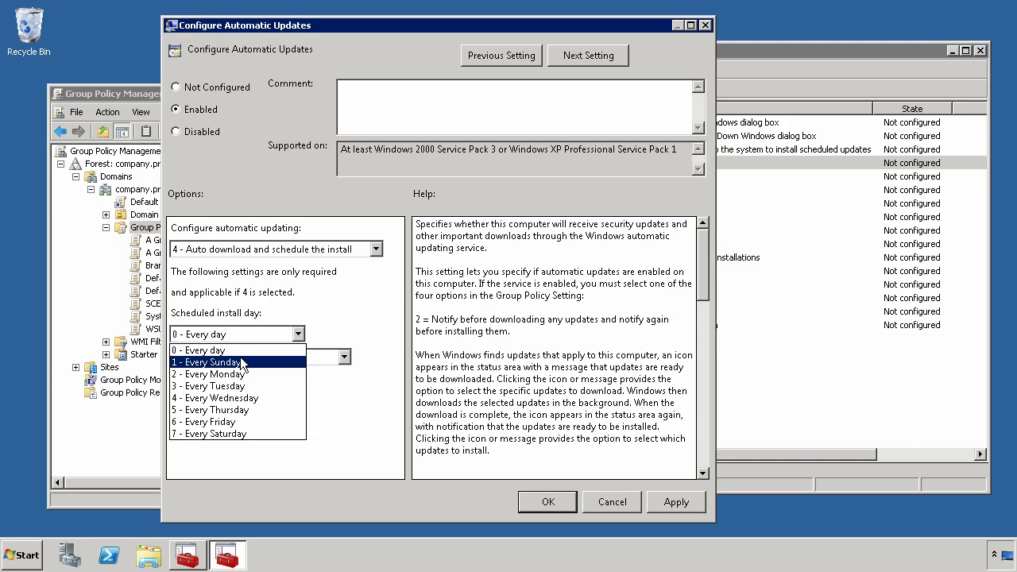
click(240, 350)
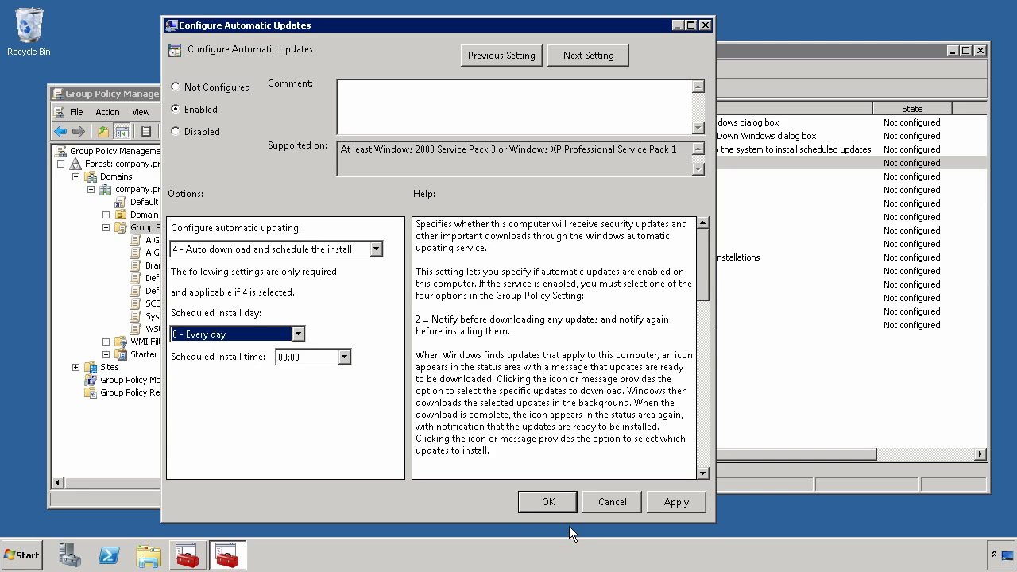
click(556, 501)
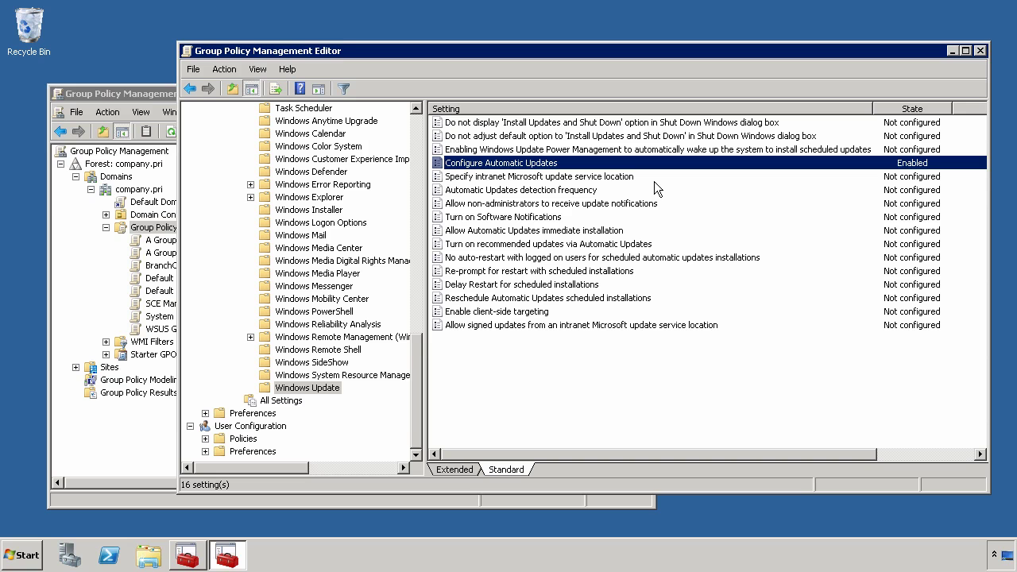
double_click(603, 177)
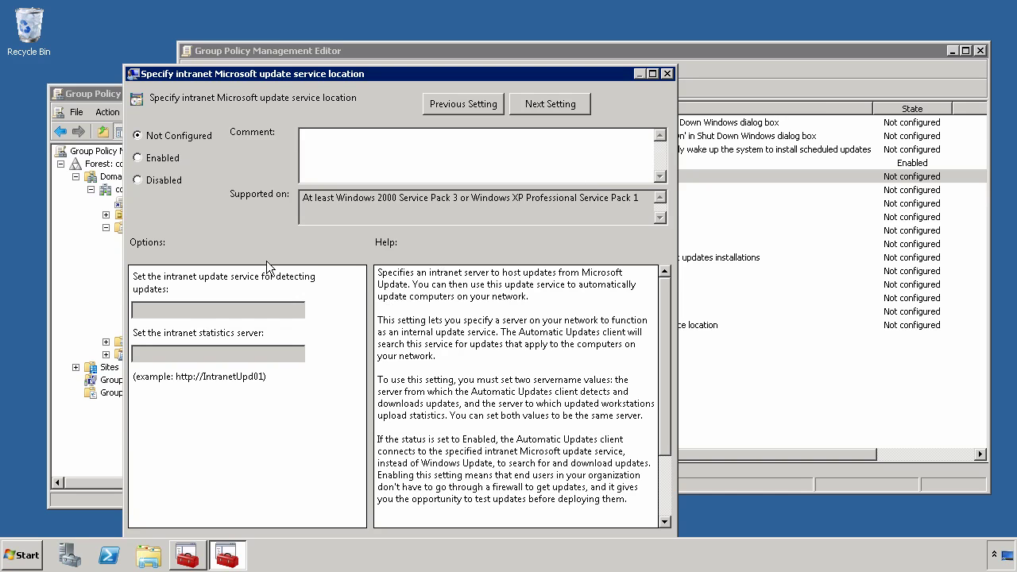
click(151, 163)
click(193, 317)
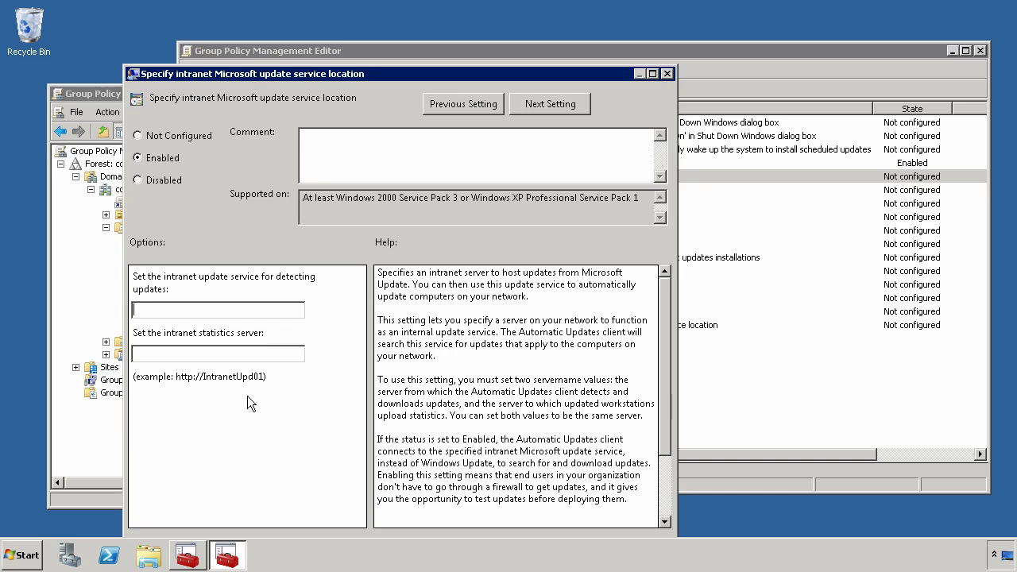
text(http://wsusserver)
click(135, 354)
key(shift+Home)
key(ctrl+c)
key(Tab)
key(ctrl+v)
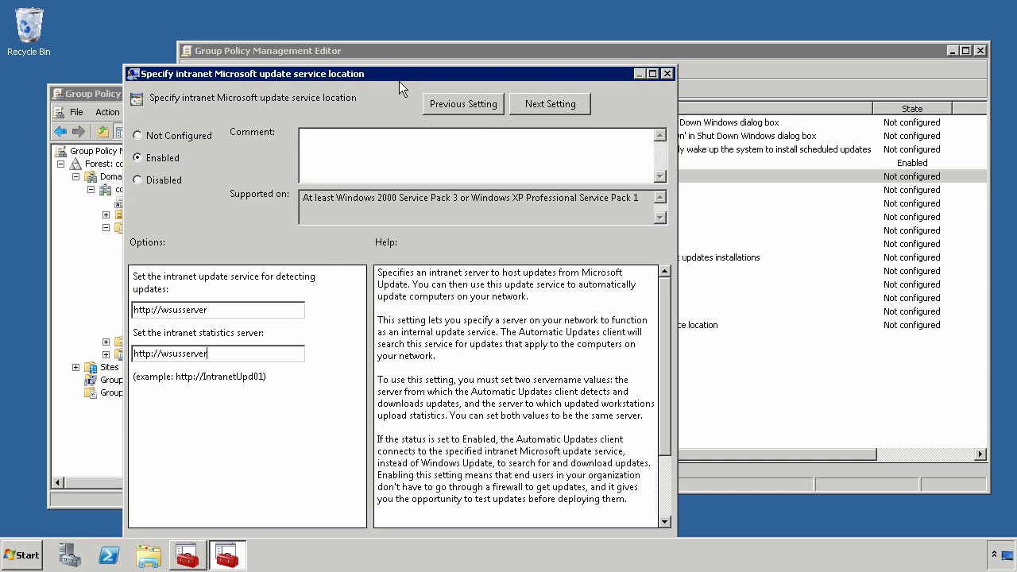
drag(398, 72, 462, 18)
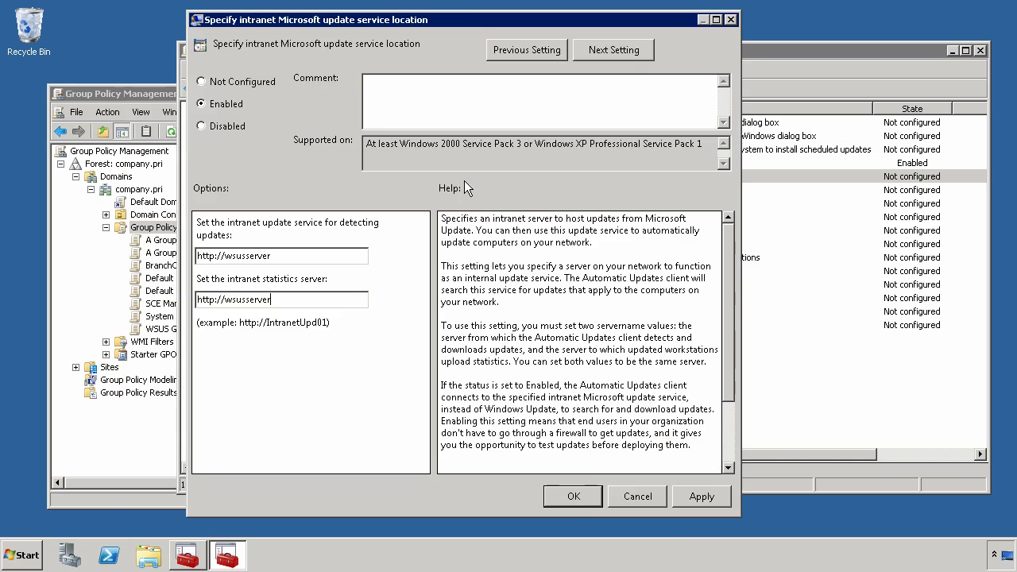
click(576, 495)
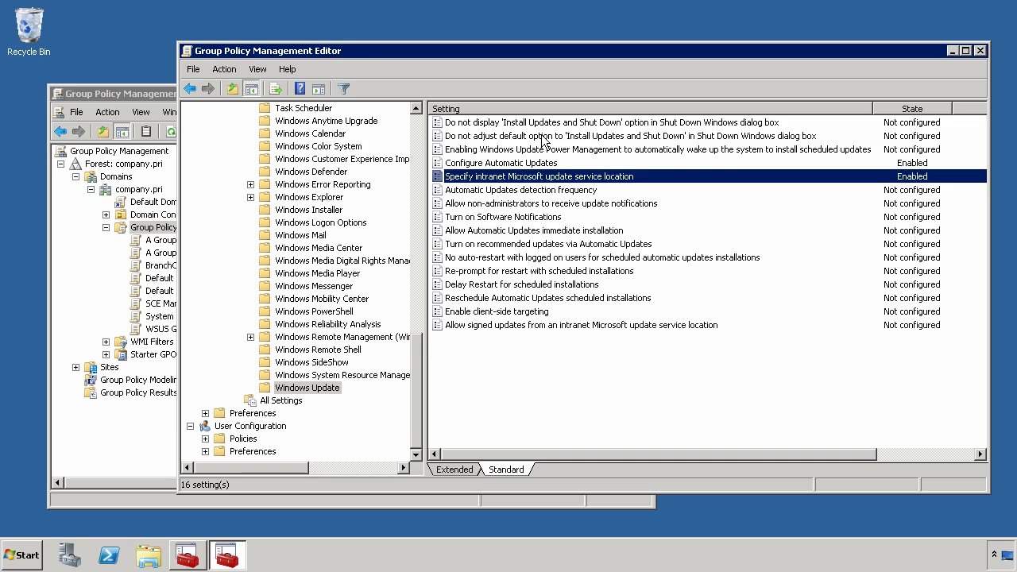
Step: Review the policy for Windows Update Power Management waking the system for scheduled updates, and close it without changes
double_click(581, 150)
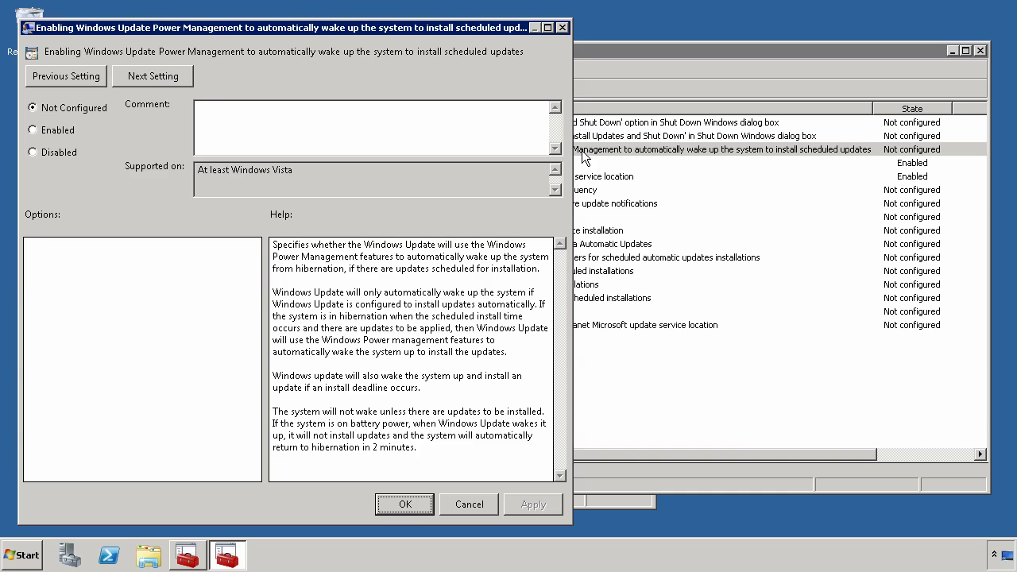
click(398, 502)
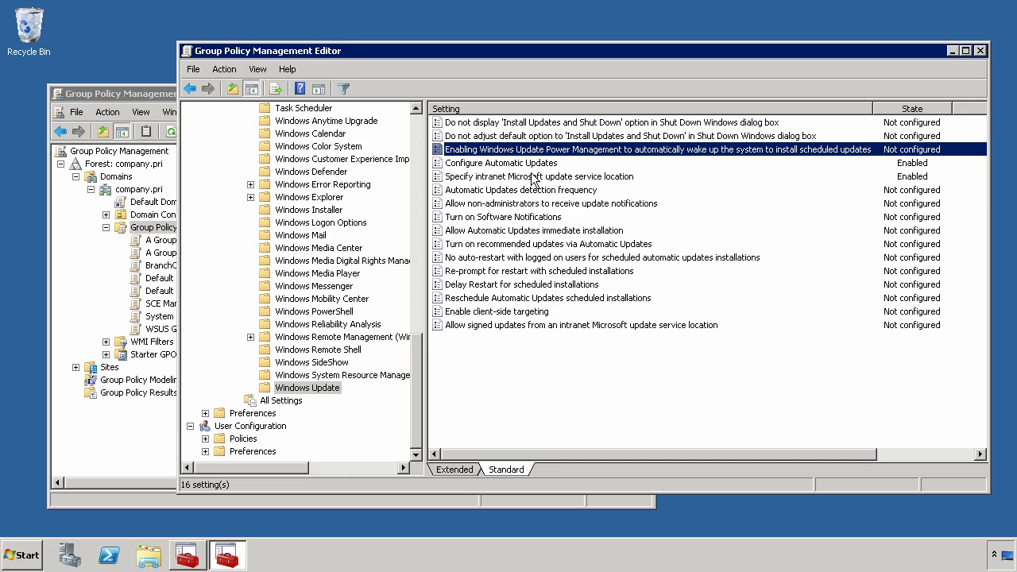
Step: Enable the "Allow Automatic Updates immediate installation" policy
click(521, 231)
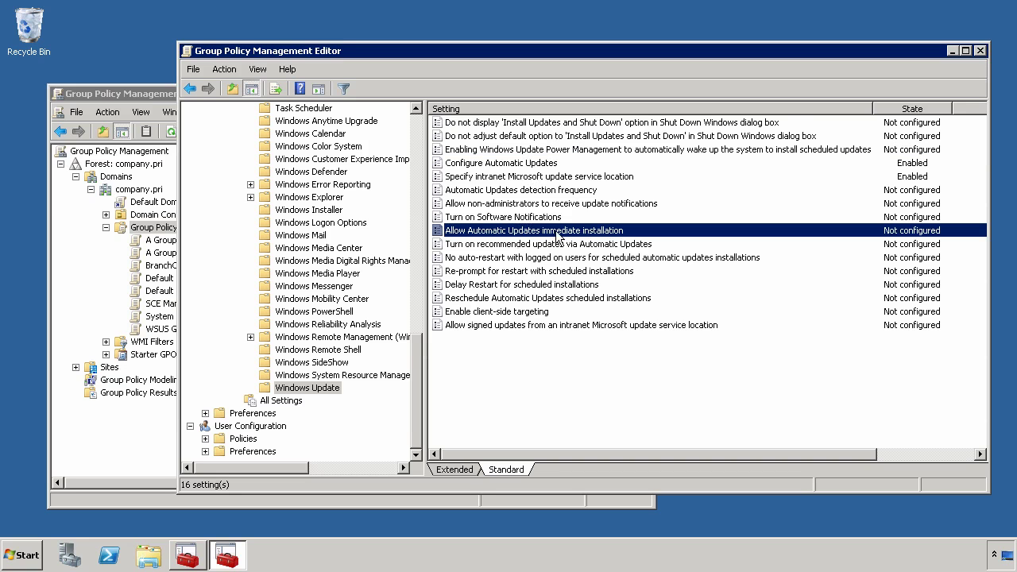
double_click(632, 232)
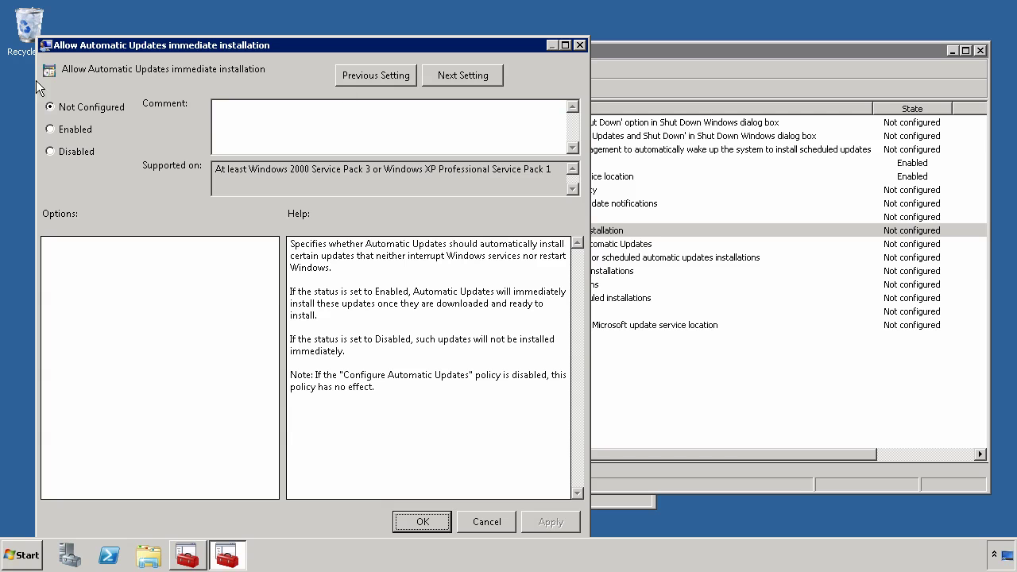
click(51, 129)
click(432, 521)
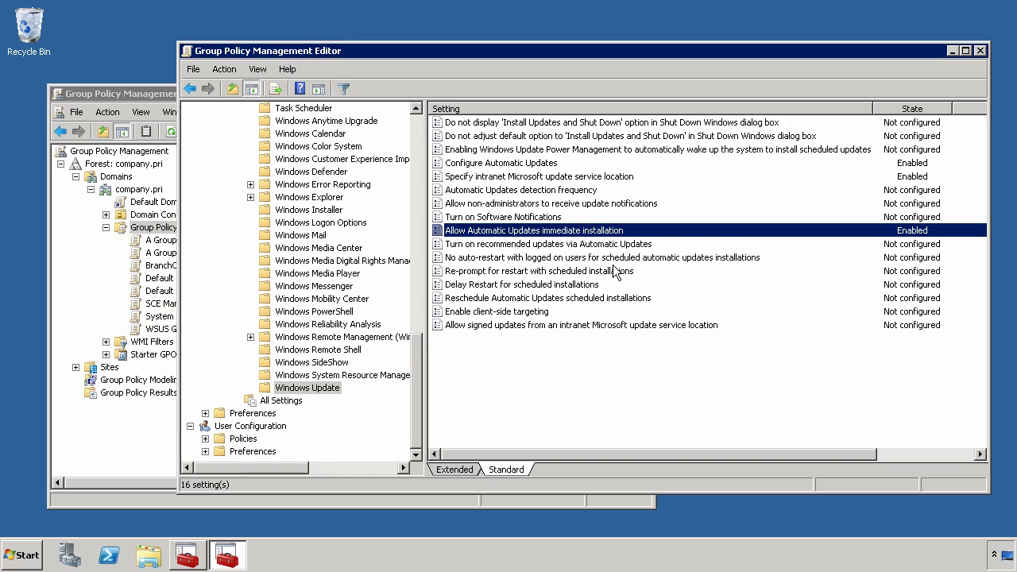
Step: Enable the "No auto-restart with logged on users for scheduled automatic updates installations" policy
click(575, 259)
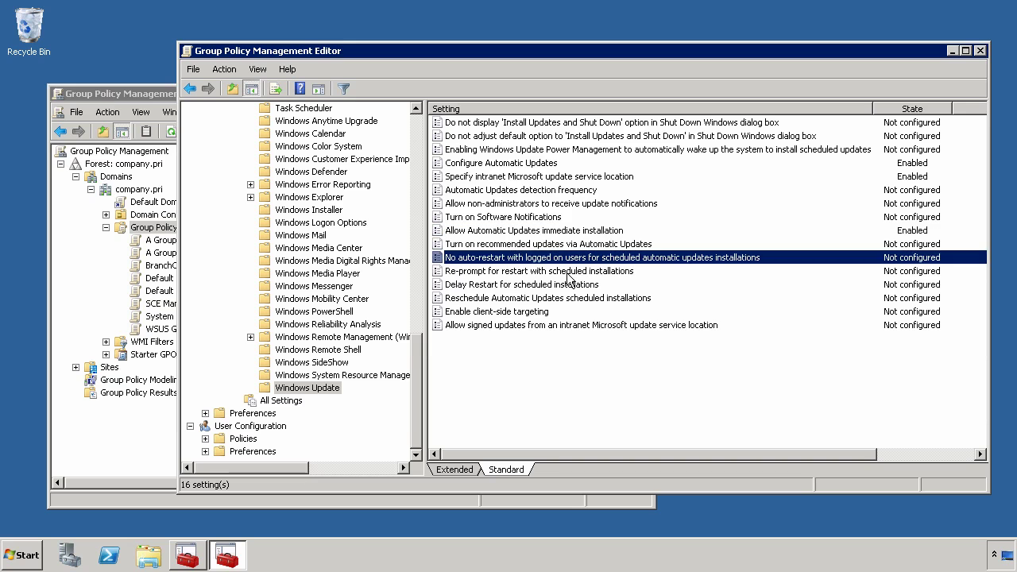
click(567, 274)
click(568, 286)
click(590, 299)
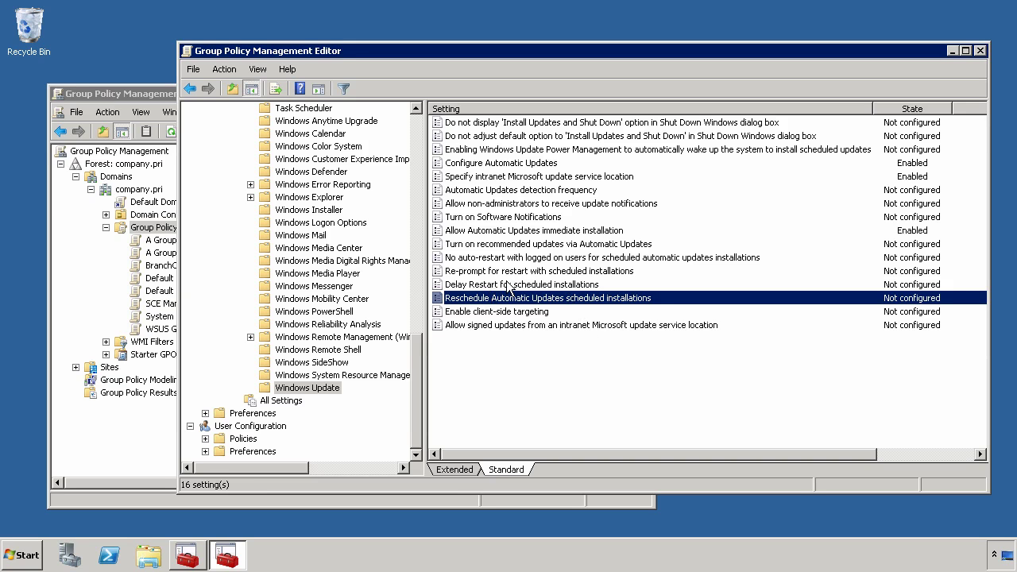
double_click(522, 257)
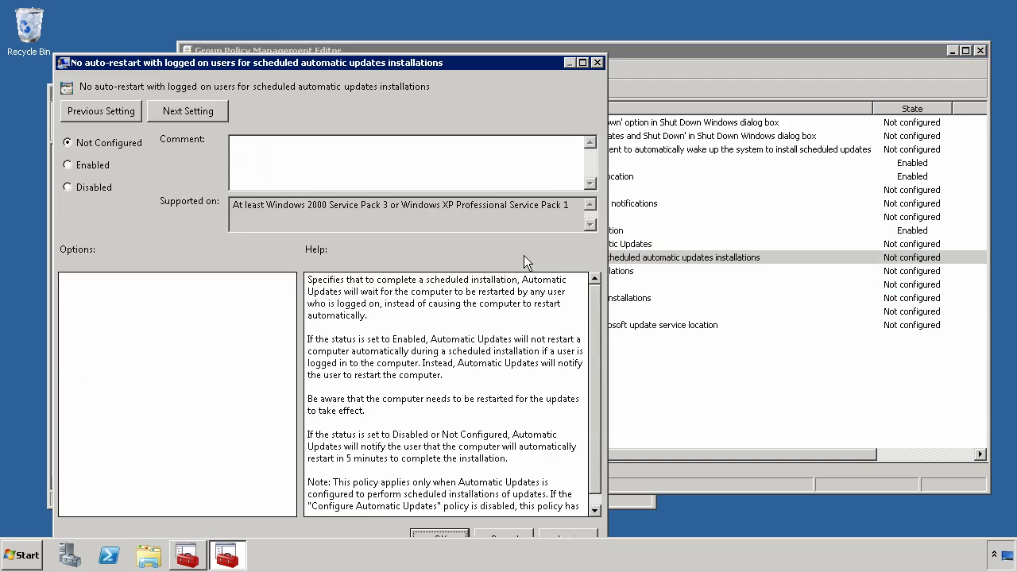
click(90, 165)
drag(325, 64, 403, 36)
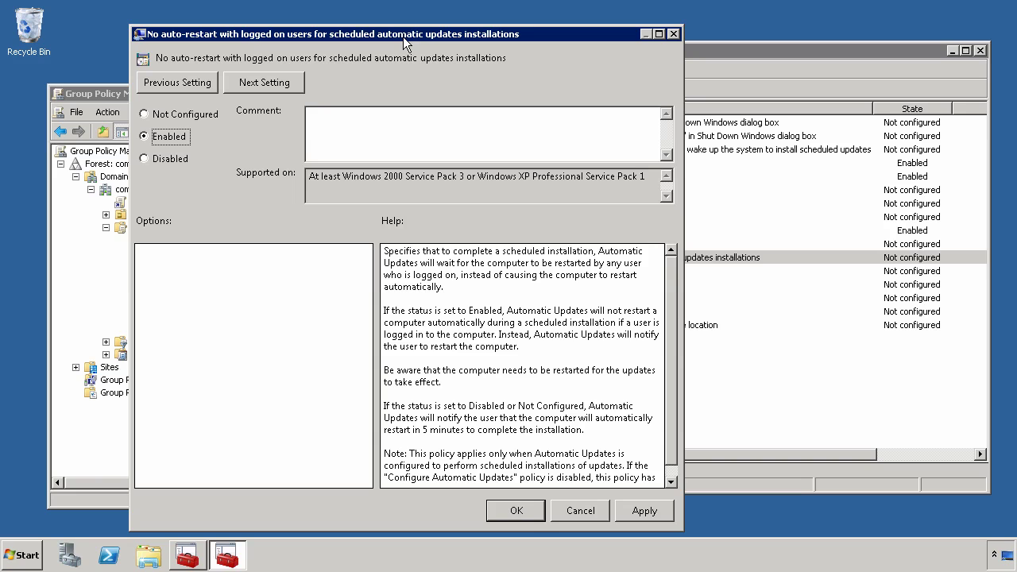
click(519, 511)
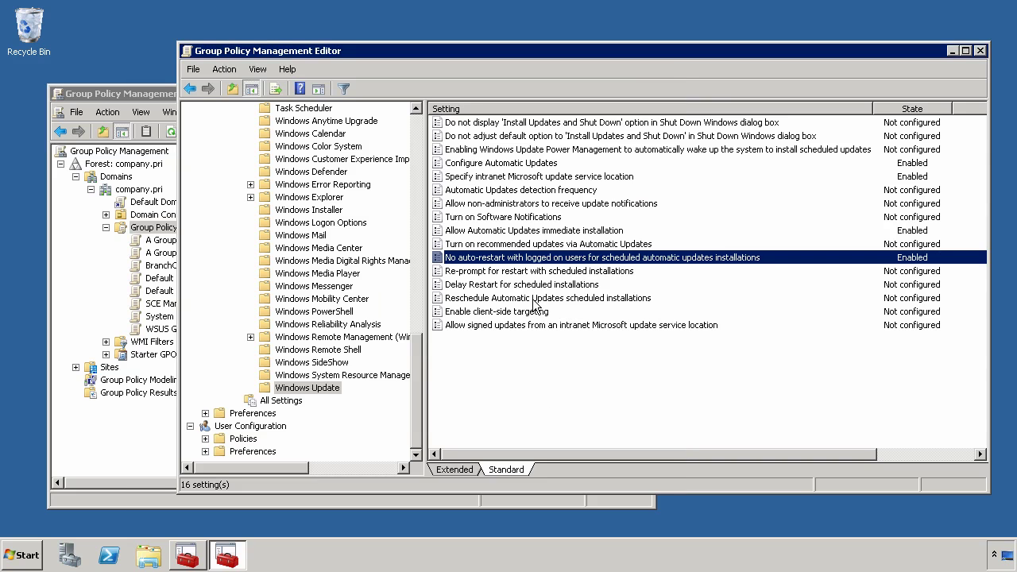